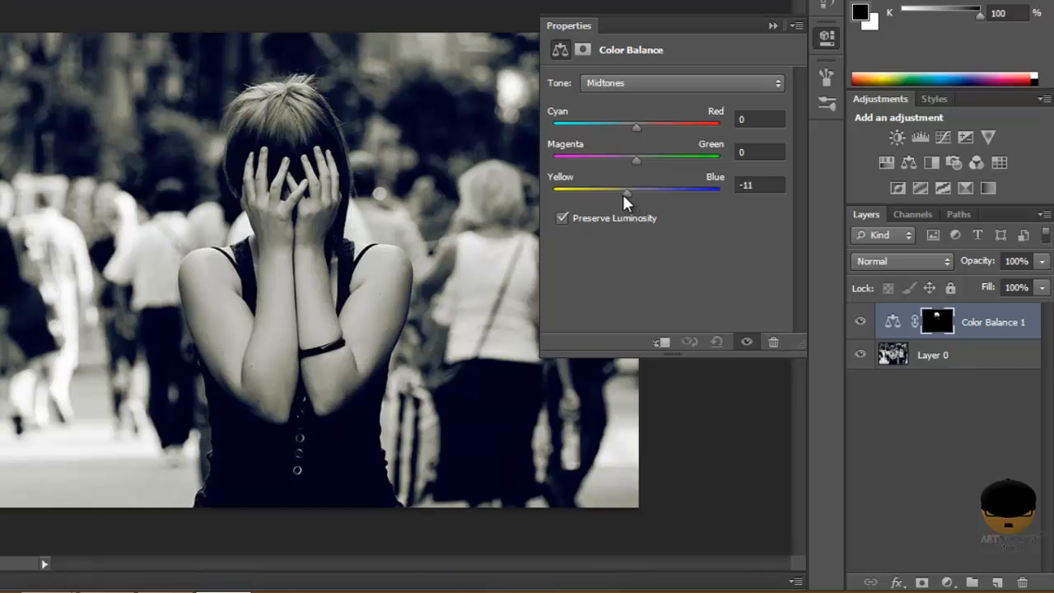
# Step: Fine-tune the midtone yellow–blue and cyan–red balance of the hair's Color Balance 1 adjustment
pyautogui.moveTo(623, 196); pyautogui.dragTo(646, 189)
pyautogui.moveTo(691, 127); pyautogui.dragTo(632, 130)
pyautogui.moveTo(613, 187); pyautogui.dragTo(633, 161)
pyautogui.click(820, 46)
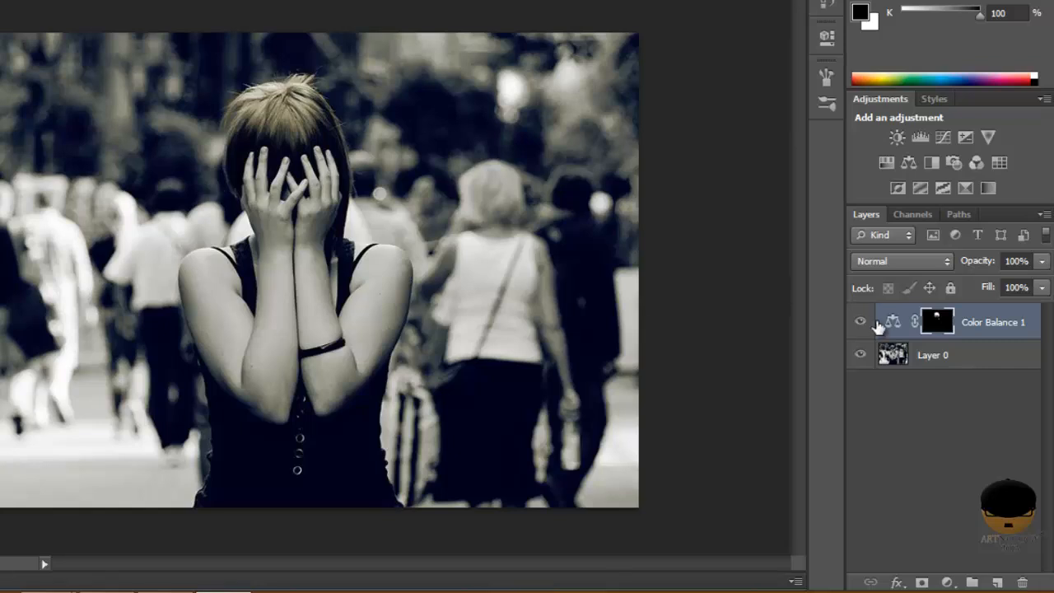
# Step: Check the Color Balance 1 layer mask's properties and ready the Brush tool with white as the foreground colour
pyautogui.doubleClick(942, 328)
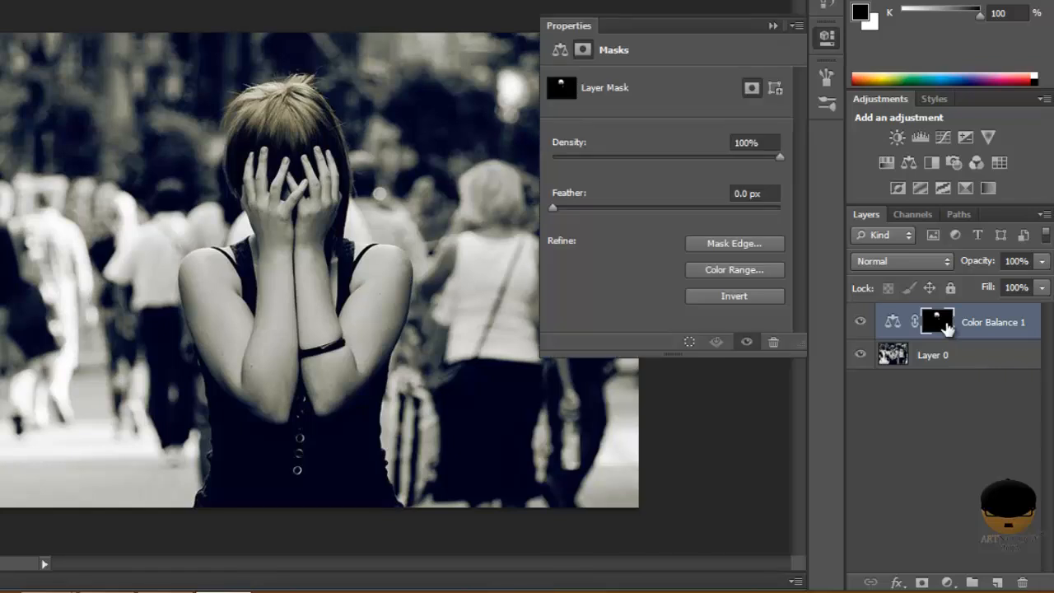
pyautogui.click(823, 46)
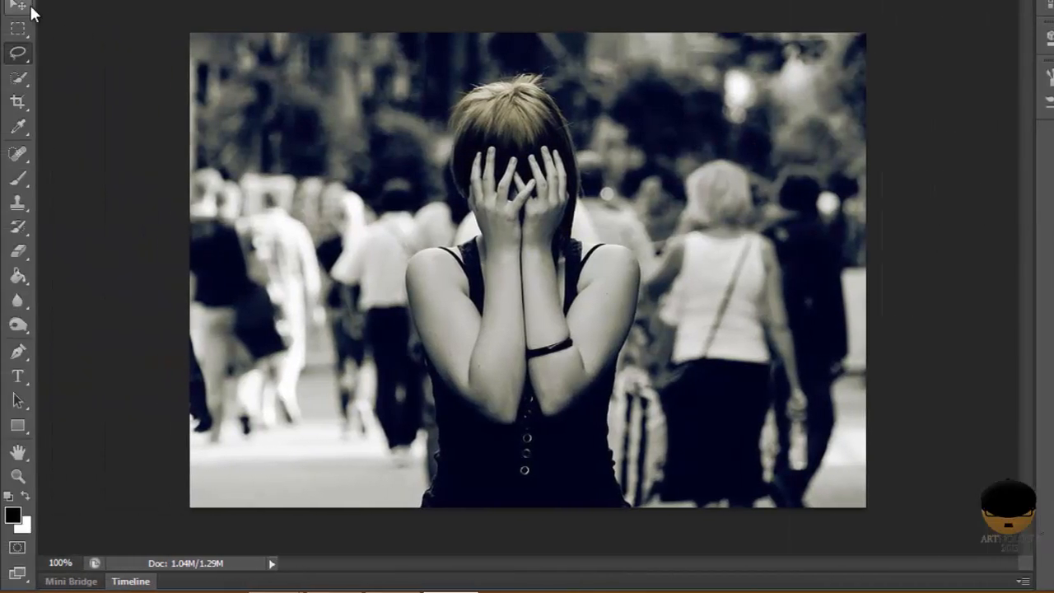
pyautogui.click(31, 7)
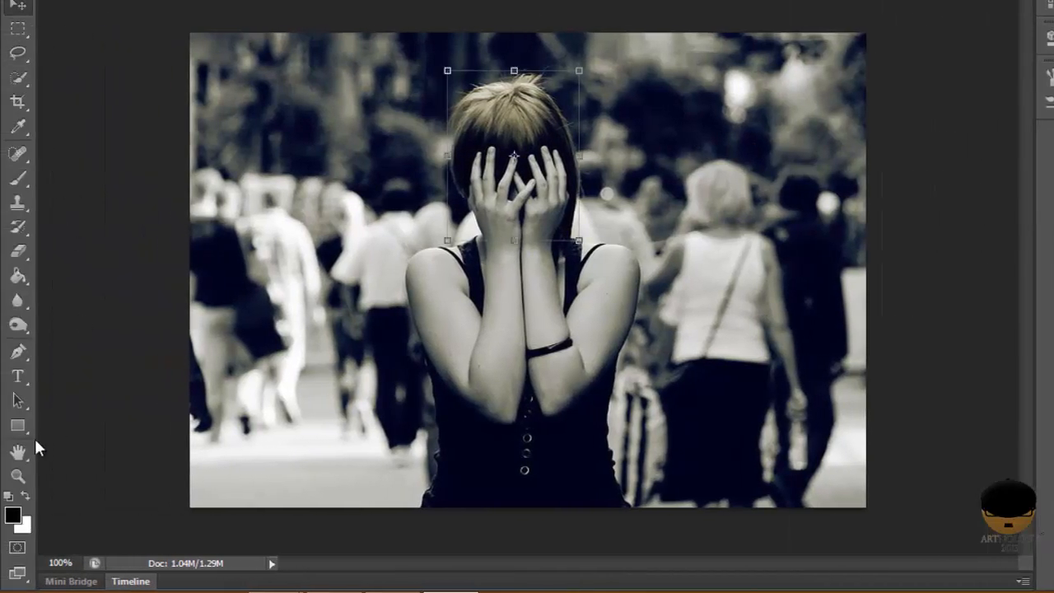
pyautogui.click(18, 178)
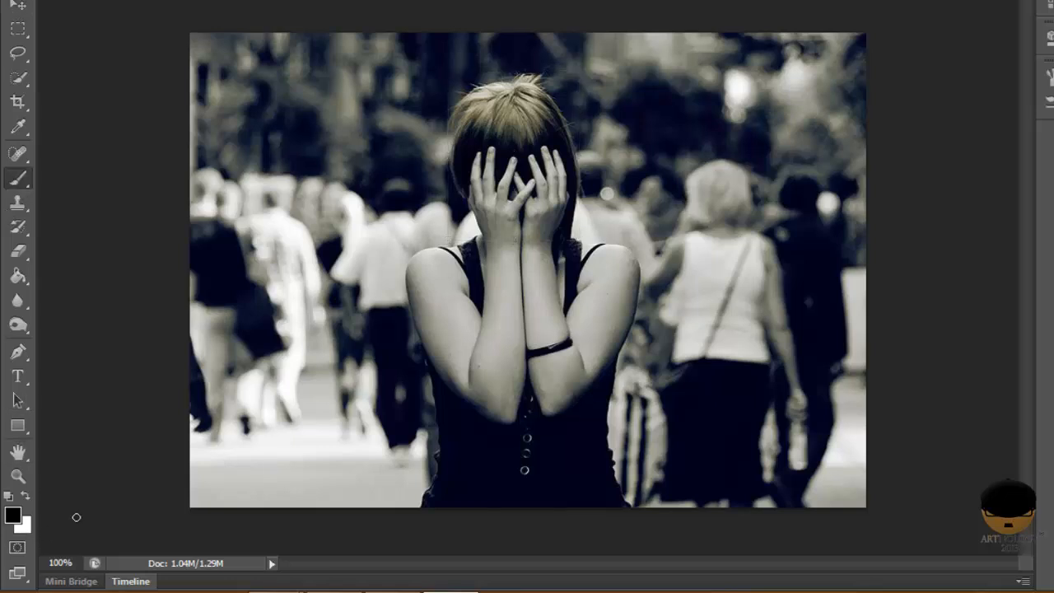
pyautogui.click(25, 495)
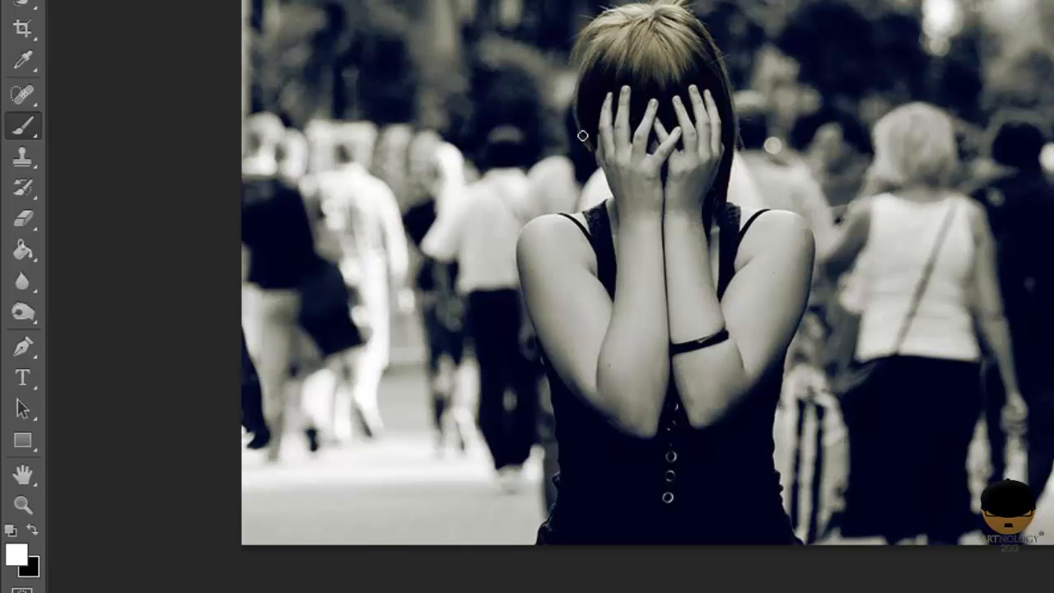
pyautogui.click(34, 529)
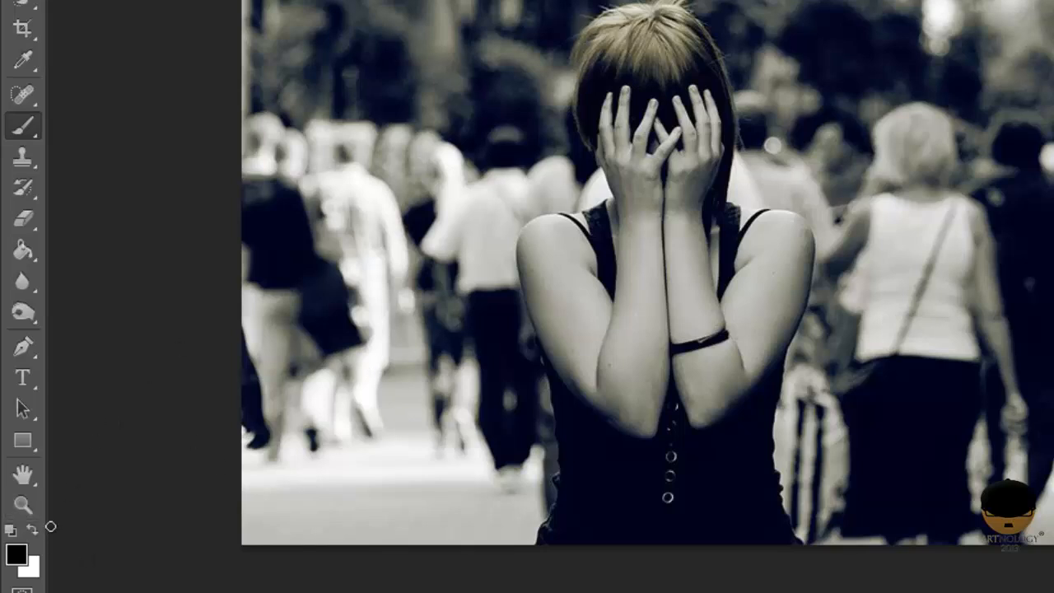
pyautogui.click(32, 529)
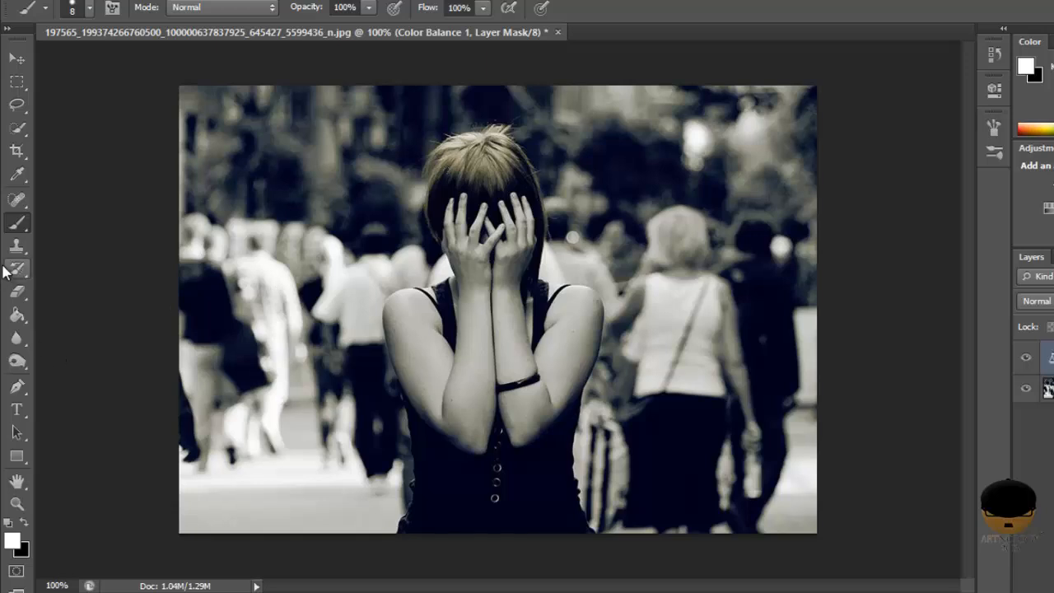
# Step: Outline the front woman's hands, arms and shoulders with a freehand Lasso selection
pyautogui.click(10, 130)
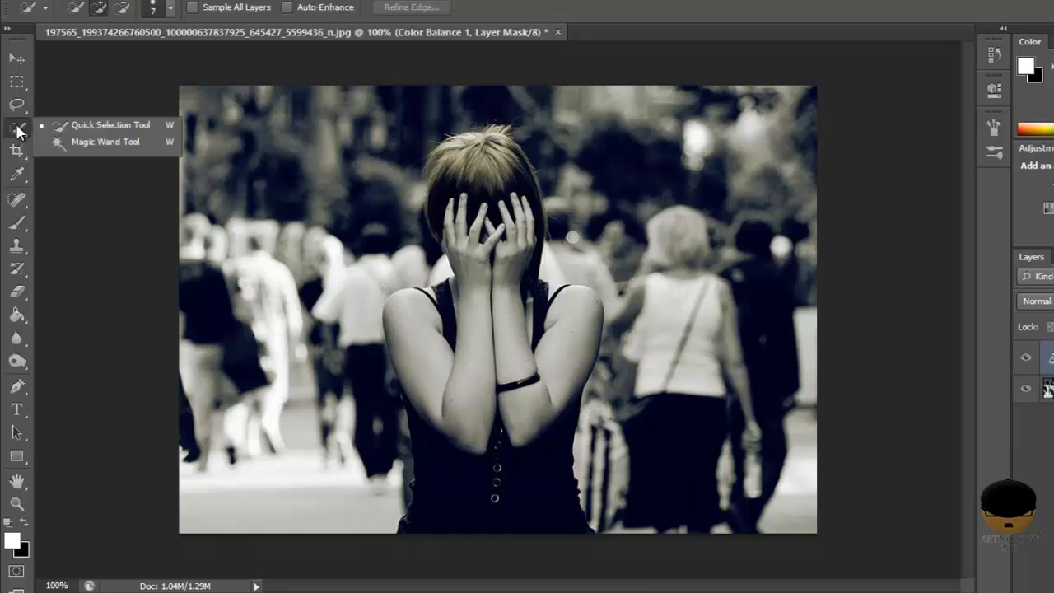
pyautogui.click(16, 105)
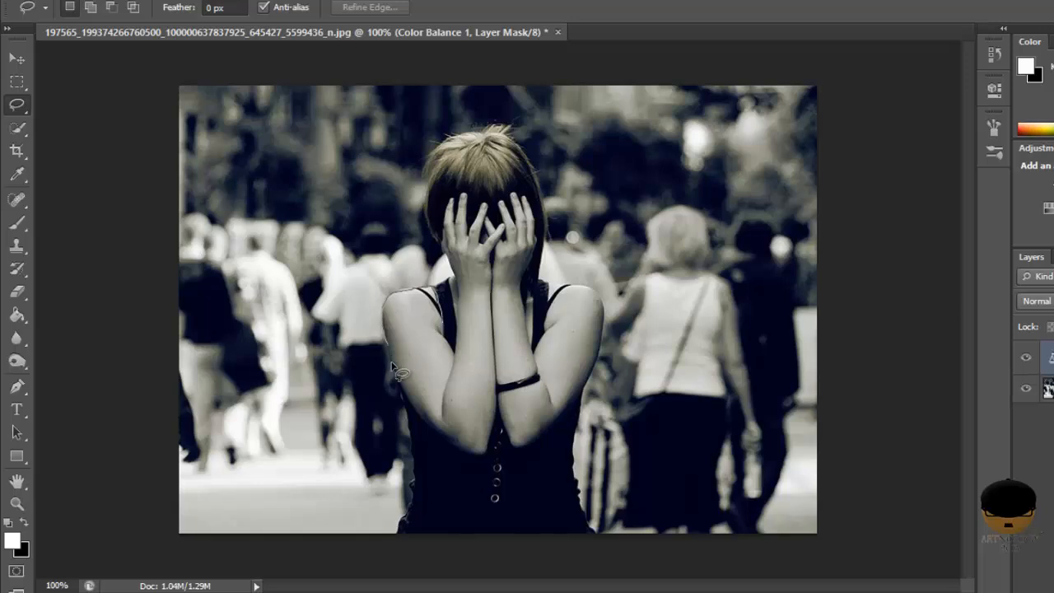
pyautogui.moveTo(404, 395)
pyautogui.mouseDown()
pyautogui.moveTo(477, 462)
pyautogui.moveTo(496, 397)
pyautogui.moveTo(516, 445)
pyautogui.moveTo(544, 432)
pyautogui.moveTo(588, 378)
pyautogui.moveTo(599, 345)
pyautogui.moveTo(602, 288)
pyautogui.moveTo(570, 278)
pyautogui.moveTo(576, 291)
pyautogui.moveTo(536, 290)
pyautogui.mouseUp()
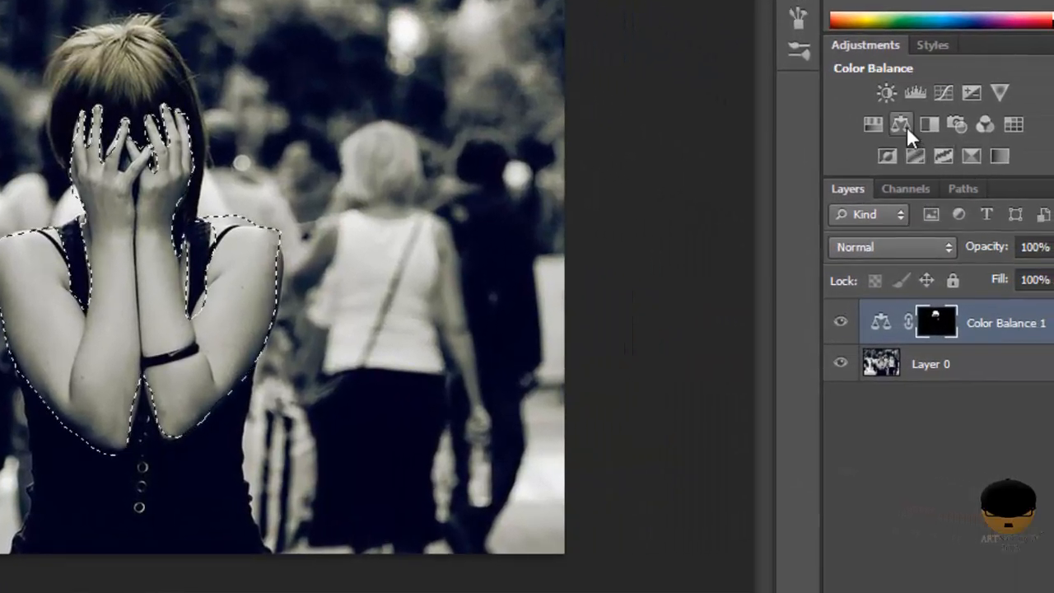
# Step: Add a Color Balance adjustment to the selected skin with midtones at red +33 and yellow -11
pyautogui.click(906, 127)
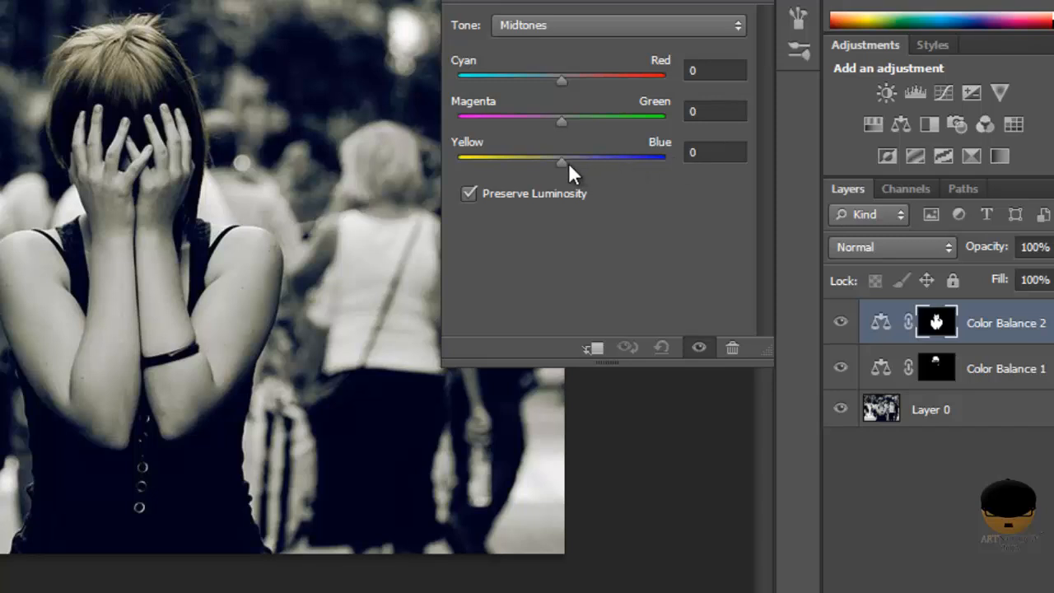
pyautogui.moveTo(568, 162); pyautogui.dragTo(549, 162)
pyautogui.moveTo(582, 79); pyautogui.dragTo(595, 80)
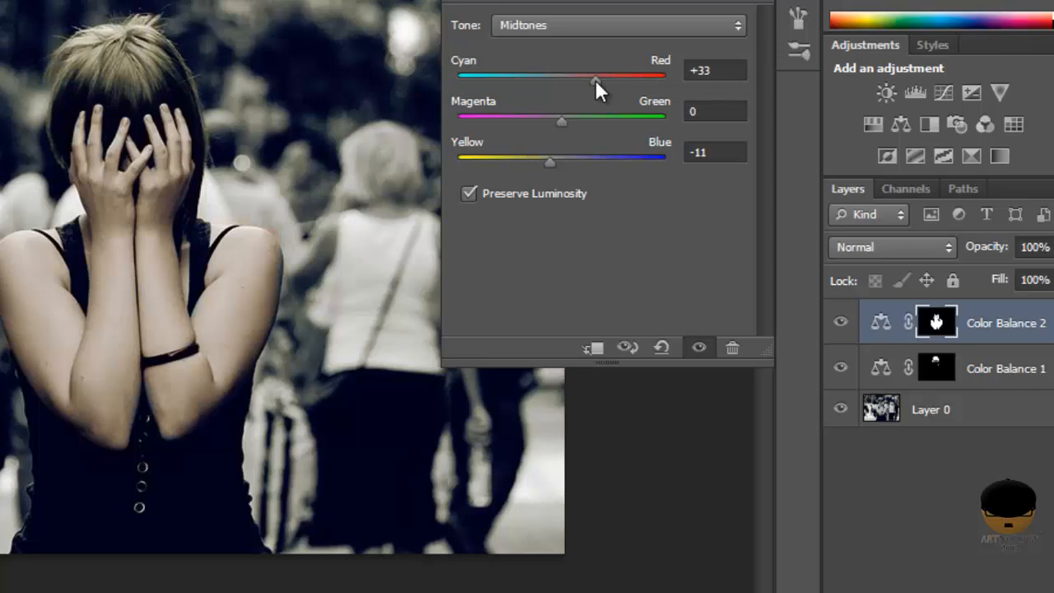
# Step: Compare the skin with and without the Color Balance 2 layer, and put away its settings
pyautogui.click(838, 326)
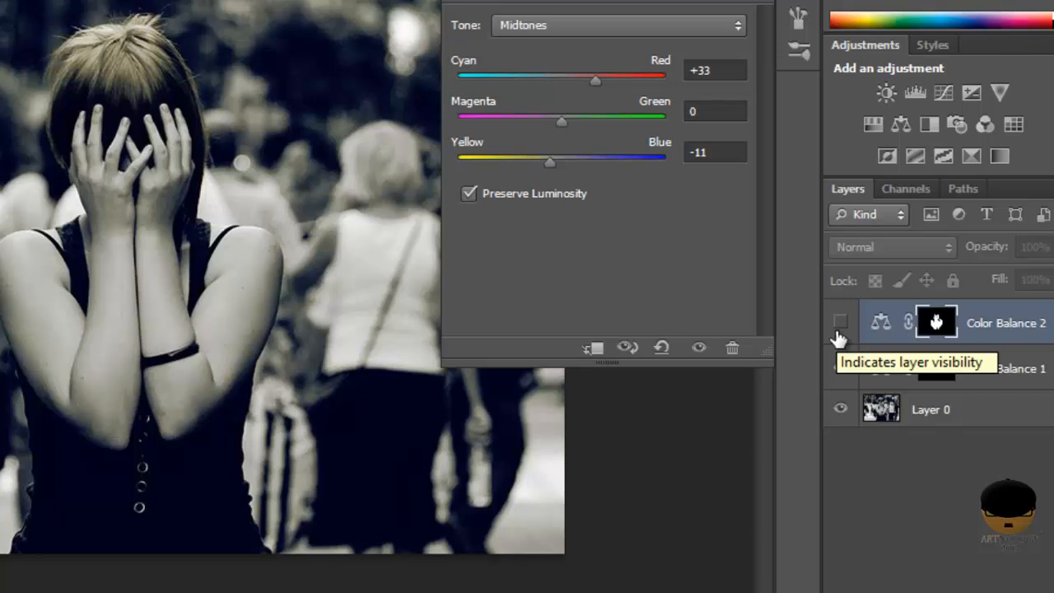
pyautogui.click(836, 333)
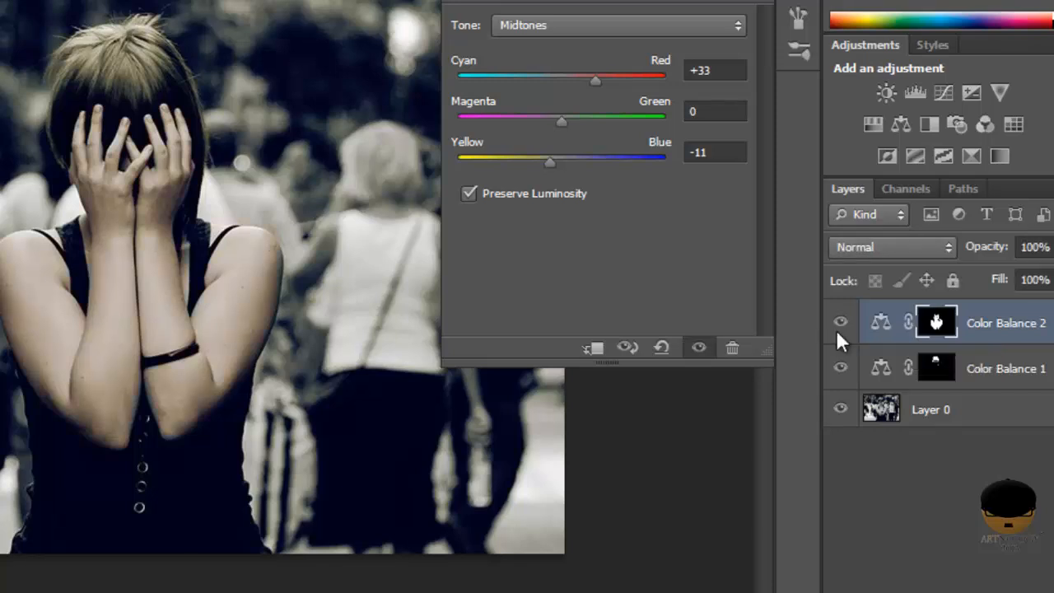
pyautogui.click(999, 54)
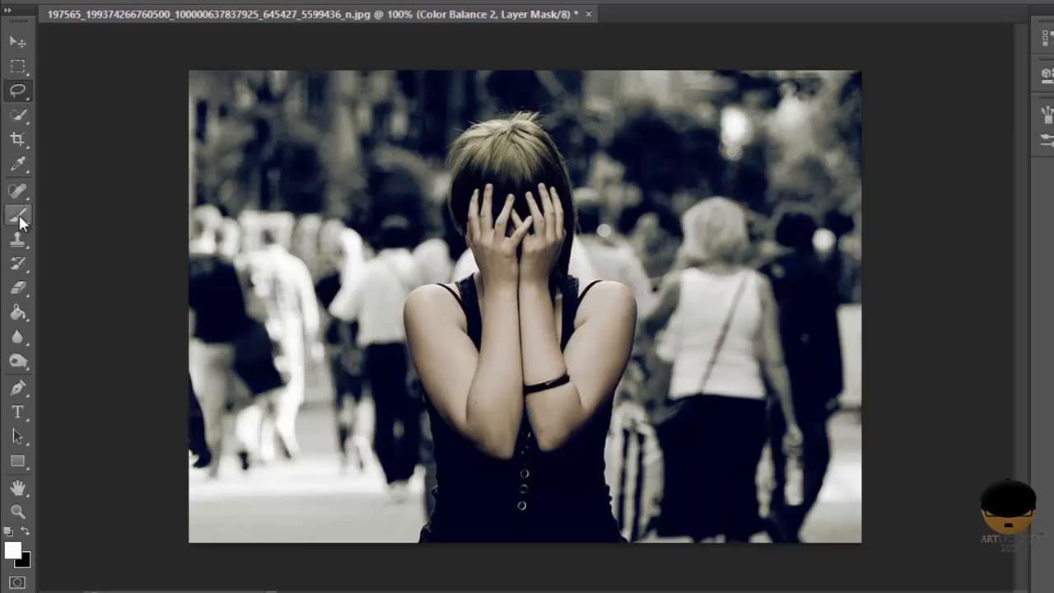
# Step: Switch the brush's foreground colour to black and outline the dark tank top below the arms with the Lasso
pyautogui.click(18, 216)
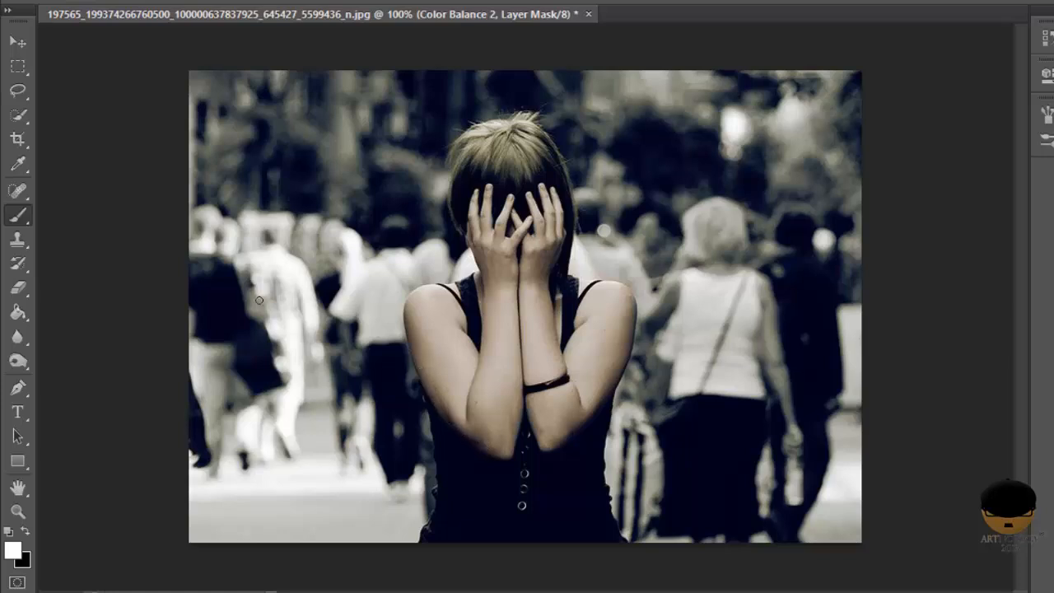
pyautogui.click(25, 531)
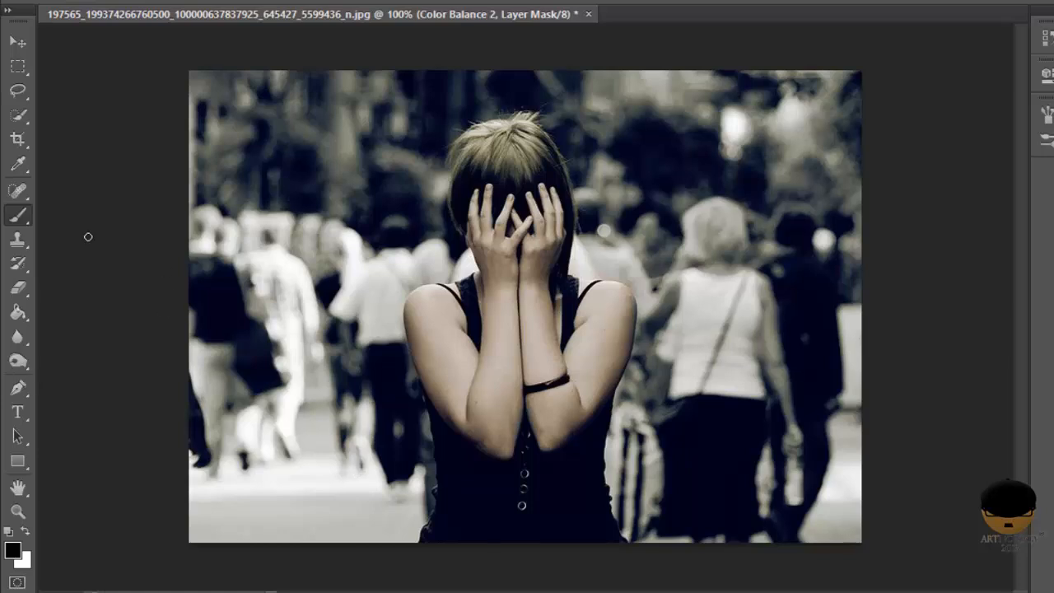
pyautogui.click(18, 92)
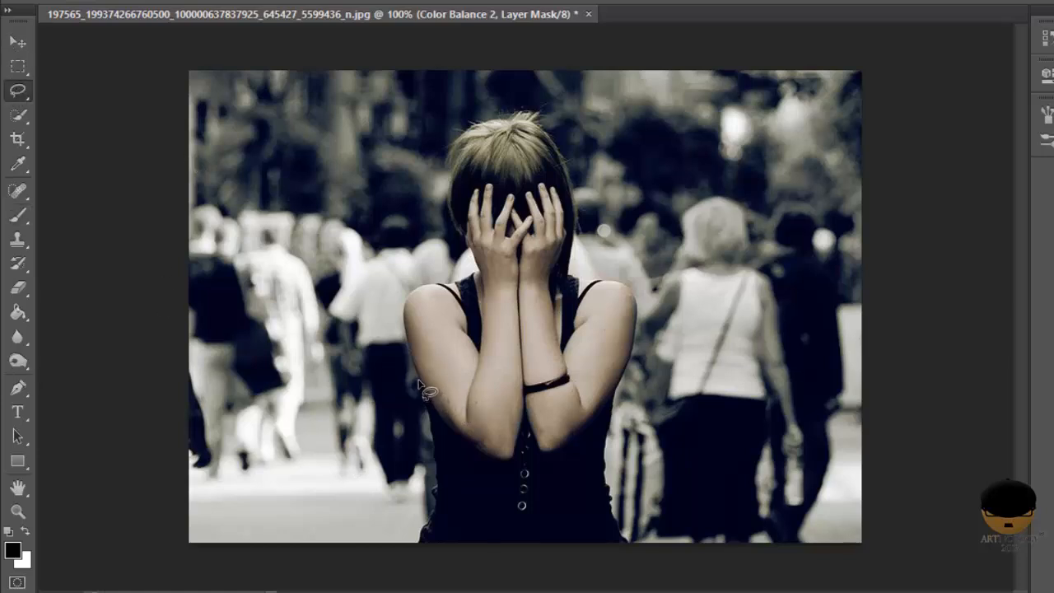
pyautogui.moveTo(419, 380)
pyautogui.mouseDown()
pyautogui.moveTo(432, 507)
pyautogui.moveTo(418, 544)
pyautogui.moveTo(630, 553)
pyautogui.moveTo(602, 462)
pyautogui.moveTo(616, 394)
pyautogui.moveTo(551, 454)
pyautogui.moveTo(539, 455)
pyautogui.moveTo(526, 407)
pyautogui.moveTo(522, 440)
pyautogui.moveTo(493, 465)
pyautogui.moveTo(480, 441)
pyautogui.moveTo(452, 438)
pyautogui.moveTo(423, 389)
pyautogui.mouseUp()
pyautogui.moveTo(423, 385); pyautogui.dragTo(425, 387)
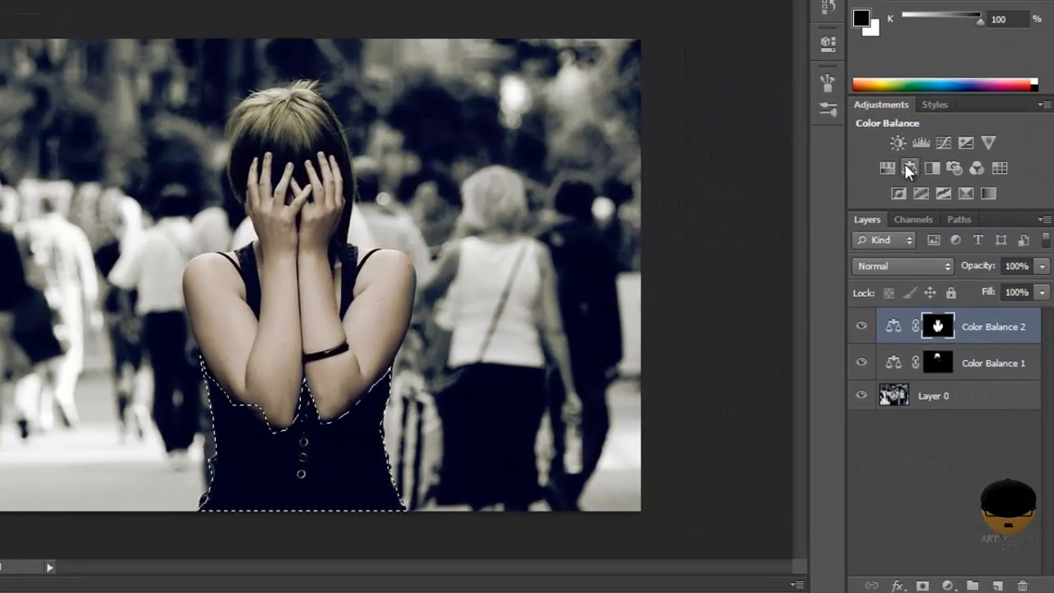
# Step: Add a Color Balance adjustment to the selected top with midtones at red +21, magenta -12 and yellow -39
pyautogui.click(904, 163)
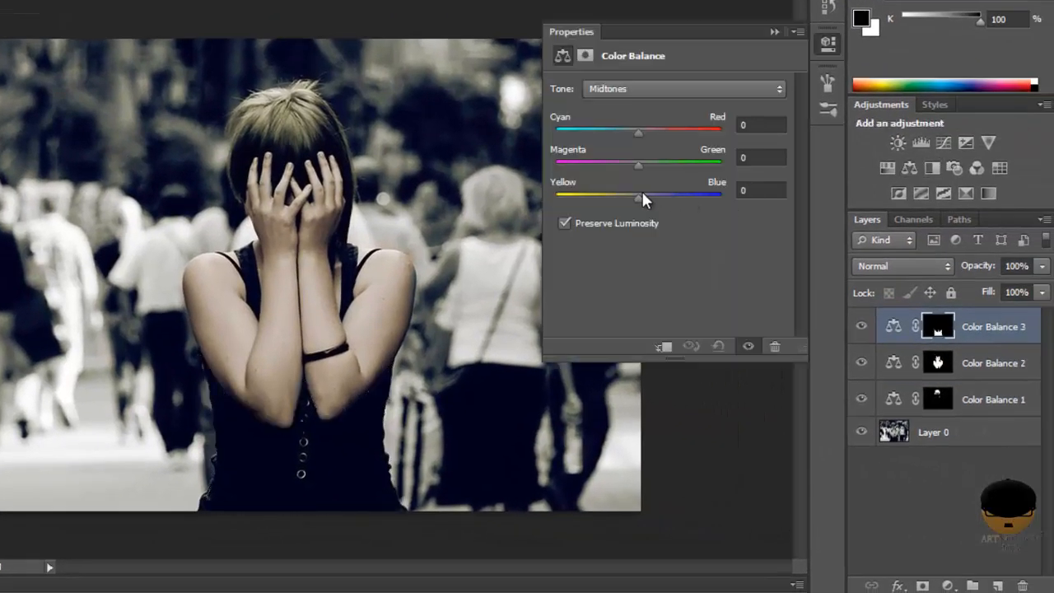
pyautogui.moveTo(640, 201); pyautogui.dragTo(605, 200)
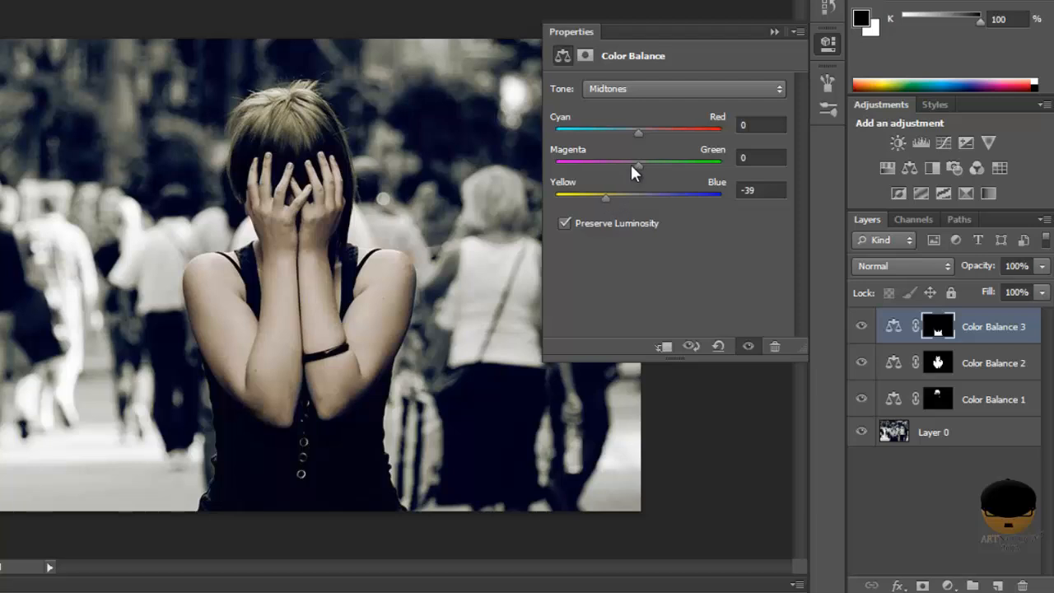
pyautogui.moveTo(635, 164); pyautogui.dragTo(601, 165)
pyautogui.moveTo(602, 164); pyautogui.dragTo(658, 141)
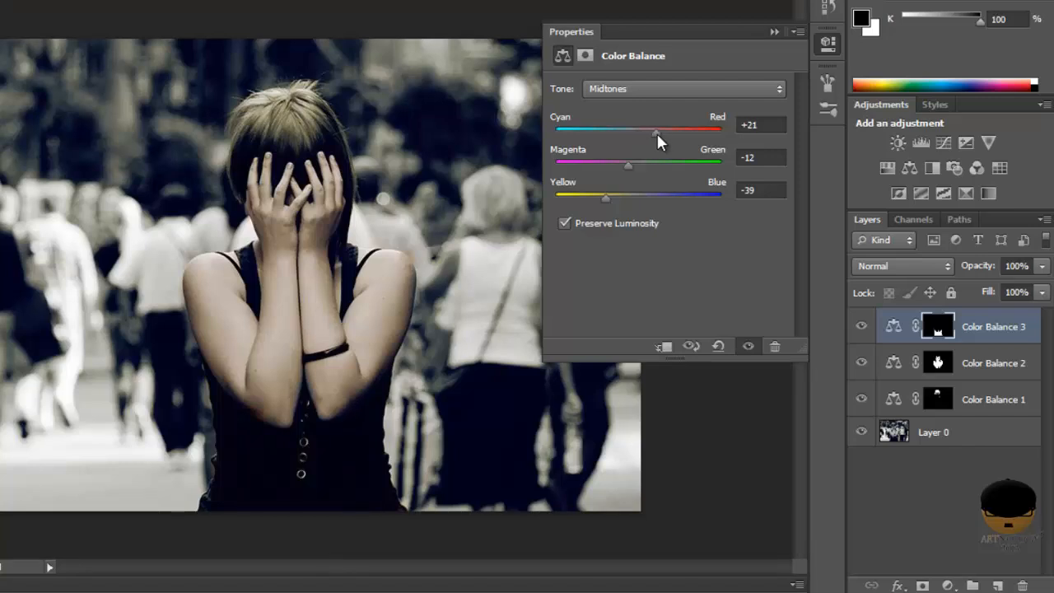
pyautogui.click(828, 43)
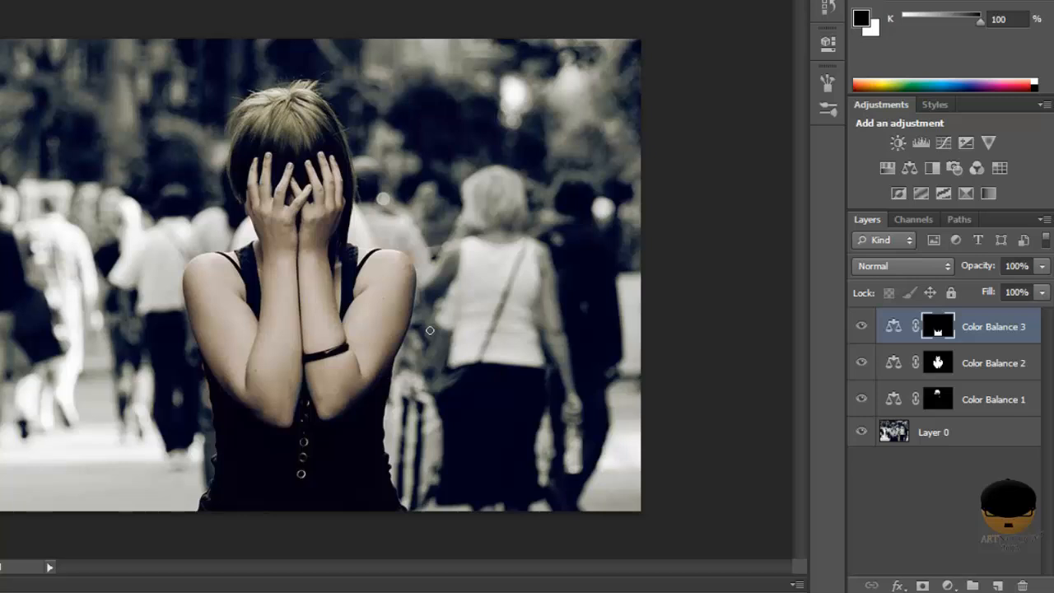
# Step: Make Color Balance 2 the active layer, and minimize Photoshop and the folder window to show the desktop
pyautogui.click(985, 361)
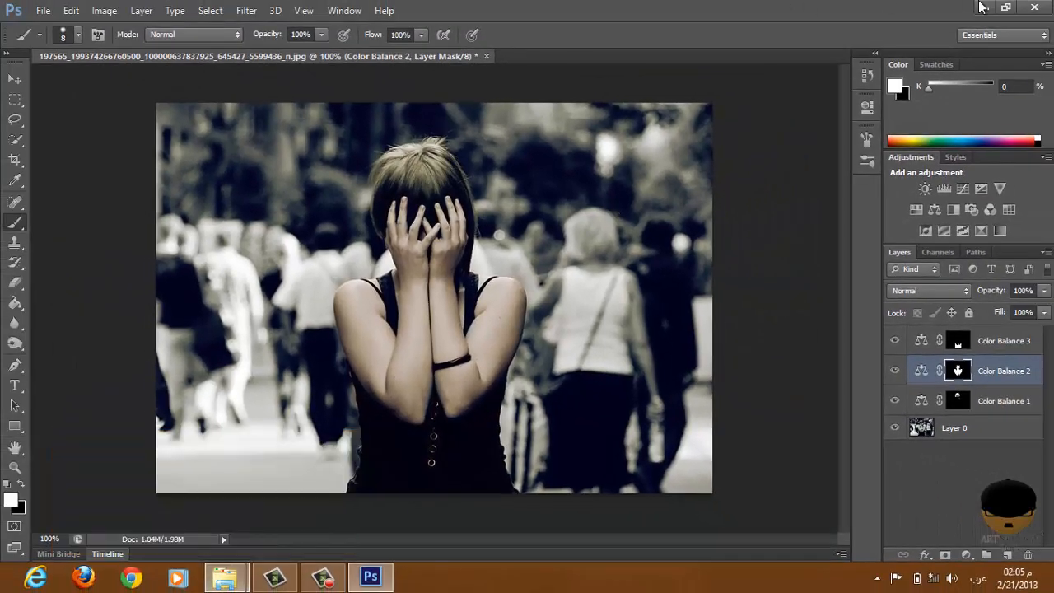
pyautogui.click(979, 7)
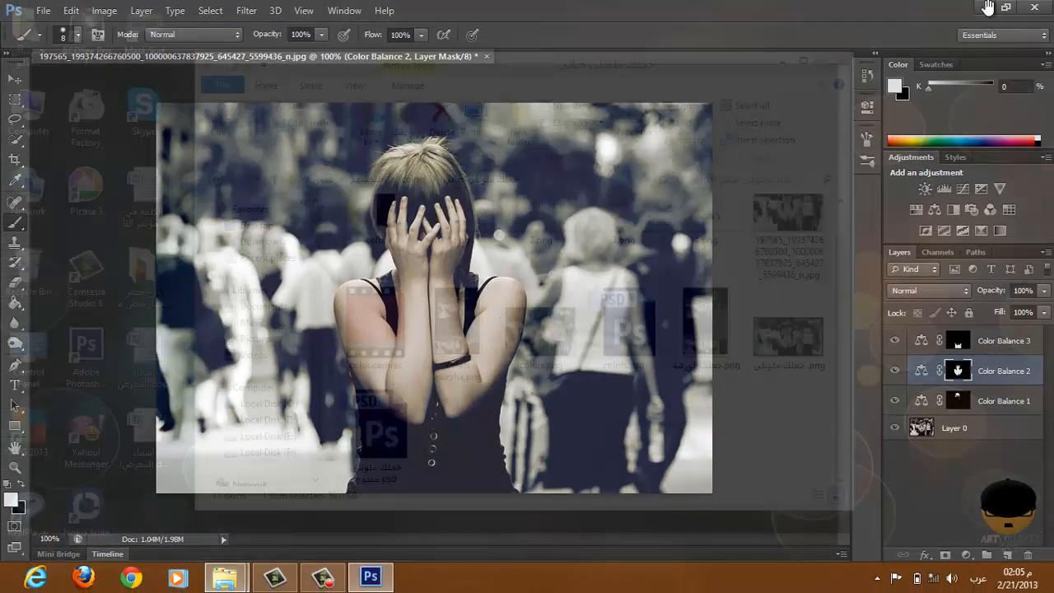
pyautogui.click(782, 62)
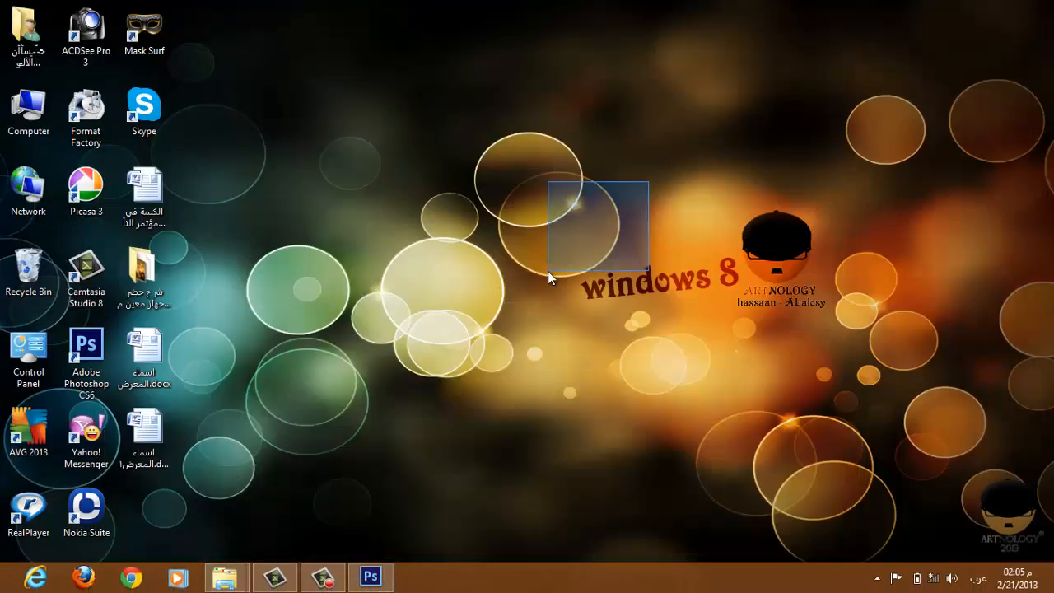